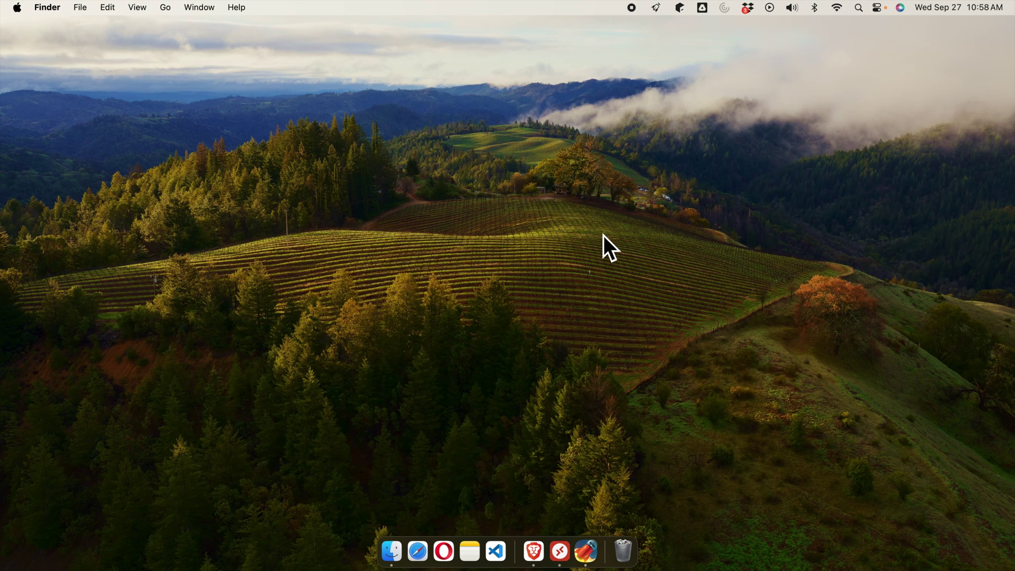
Step: Launch Final Cut Pro from Spotlight, then check its required update in the App Store
key(cmd+space)
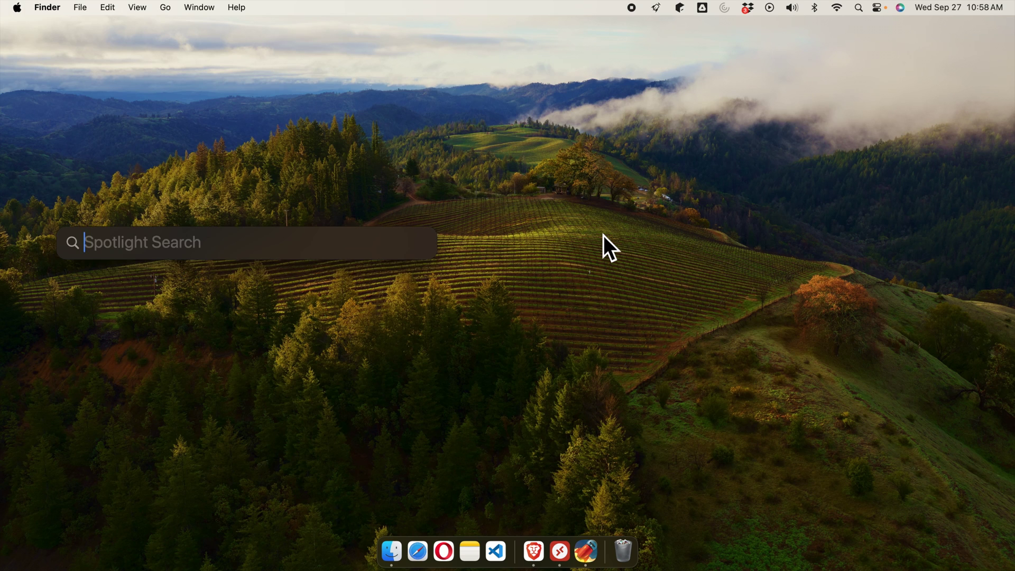
text(final Cut Pro.app)
key(Return)
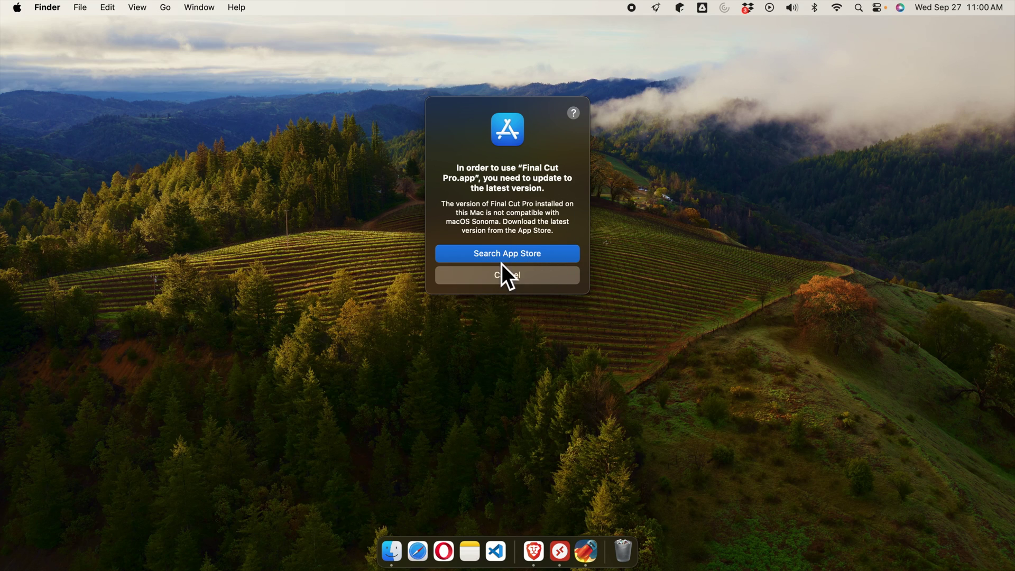
click(522, 258)
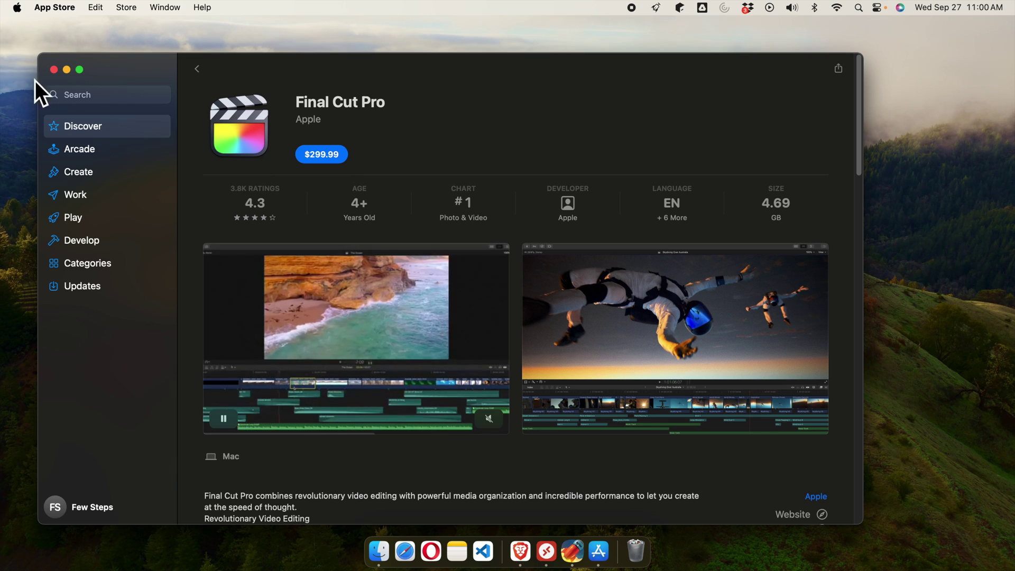
click(54, 70)
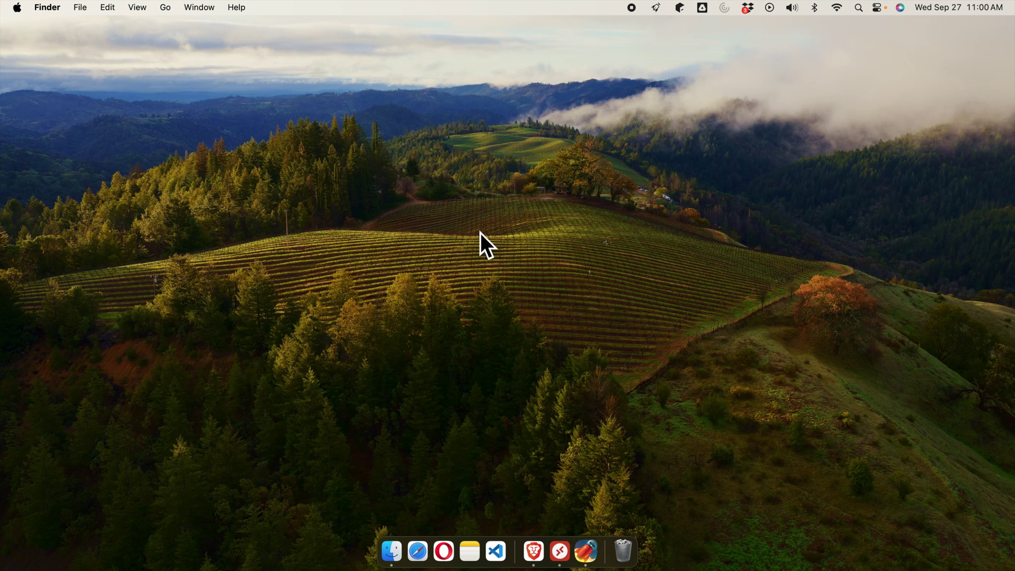
Step: Relaunch Final Cut Pro from Spotlight and dismiss the update prompt without updating
key(super+n)
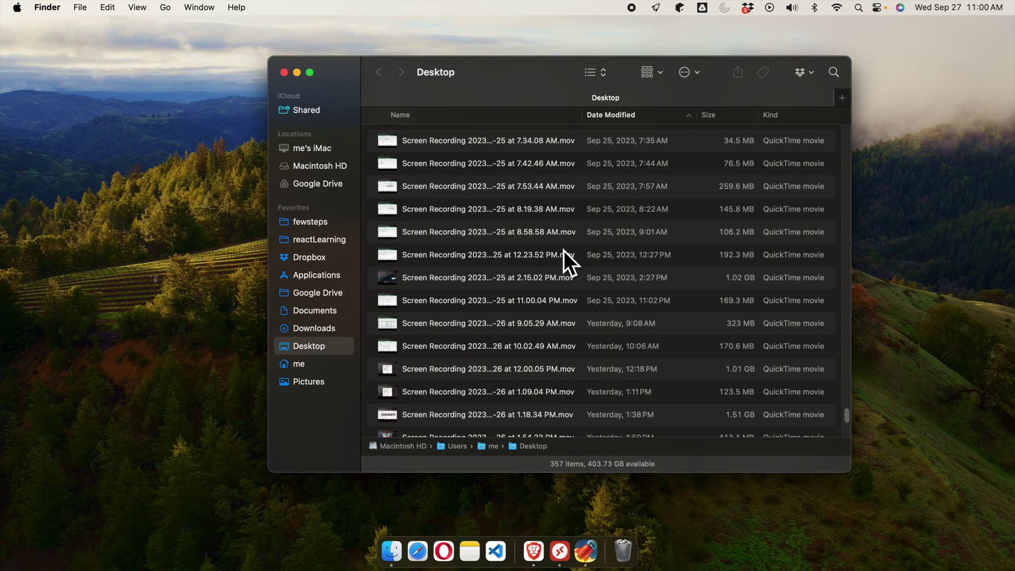
click(284, 73)
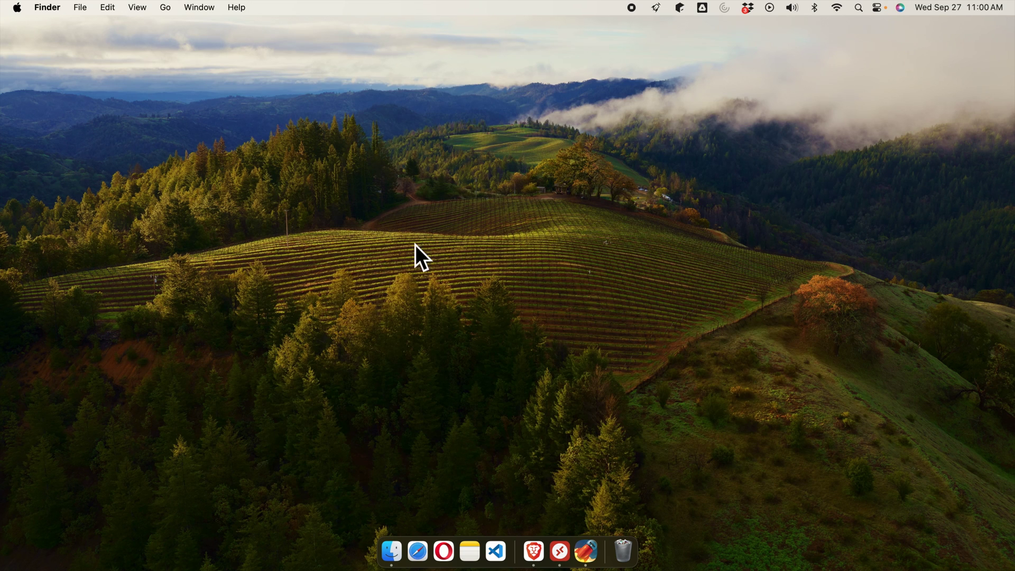
key(super+space)
text(fi)
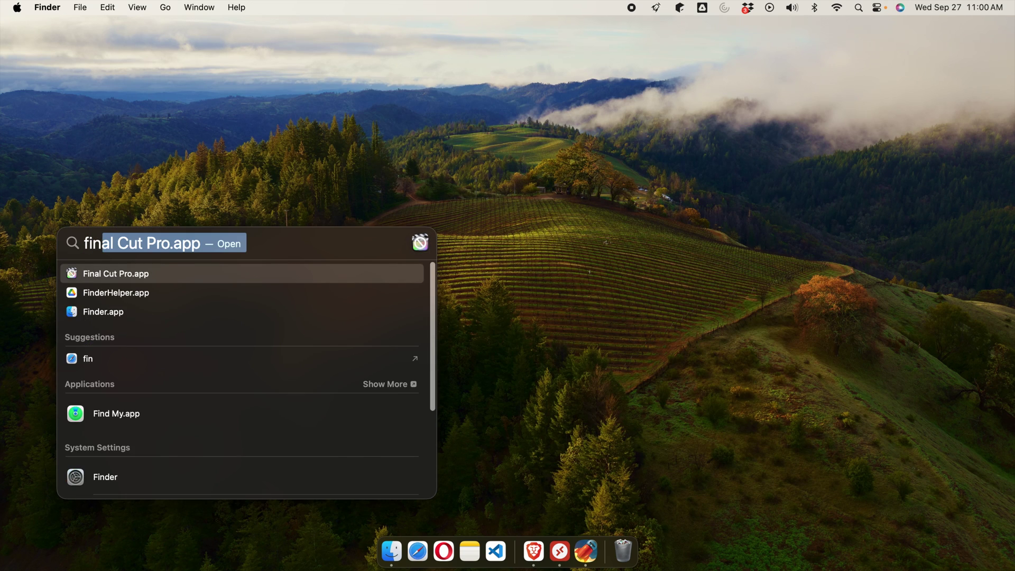
key(Return)
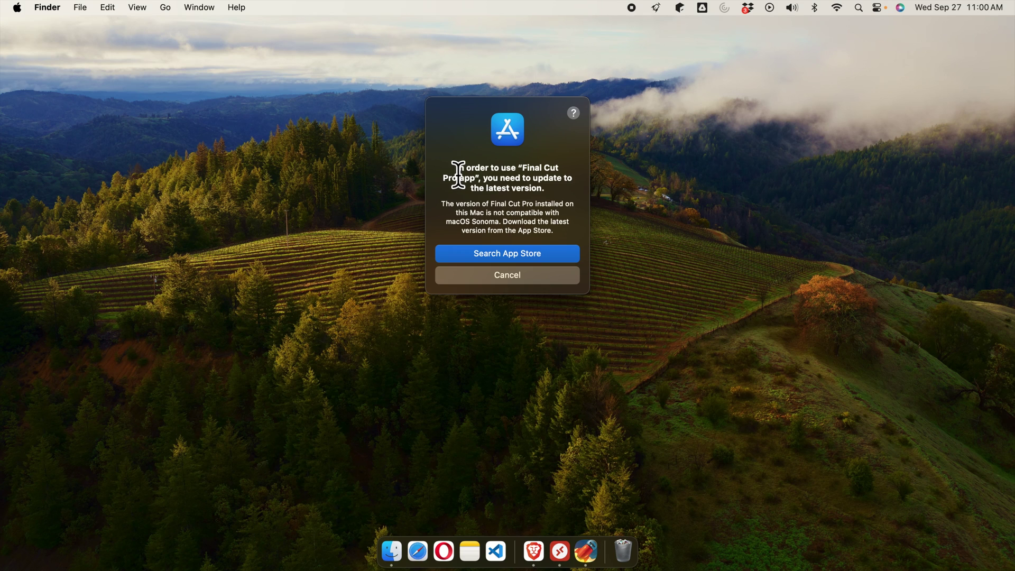
drag(455, 164, 529, 179)
click(555, 233)
click(513, 282)
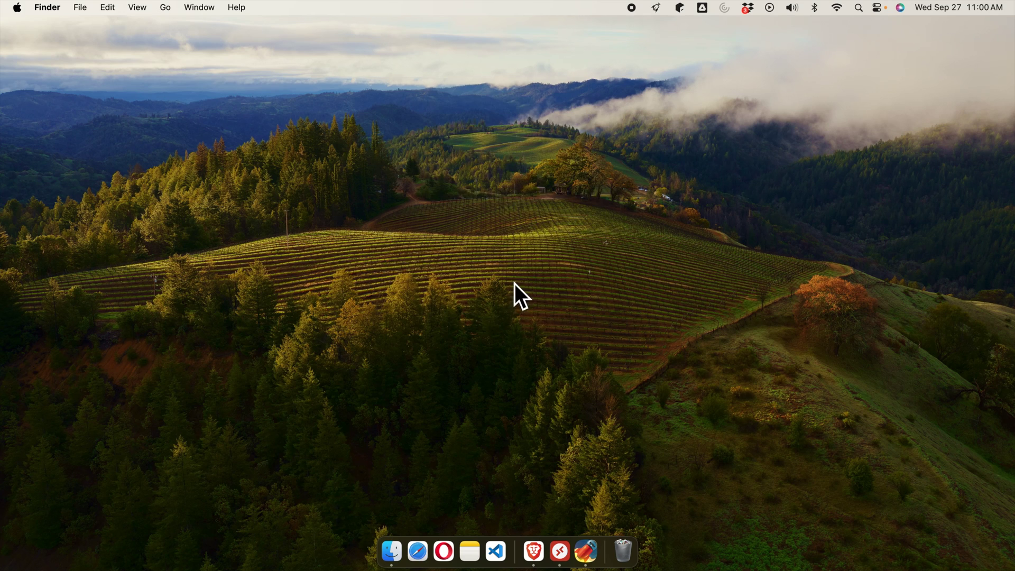
Step: Show the Applications folder in a Finder window and select Final Cut Pro.app
click(391, 551)
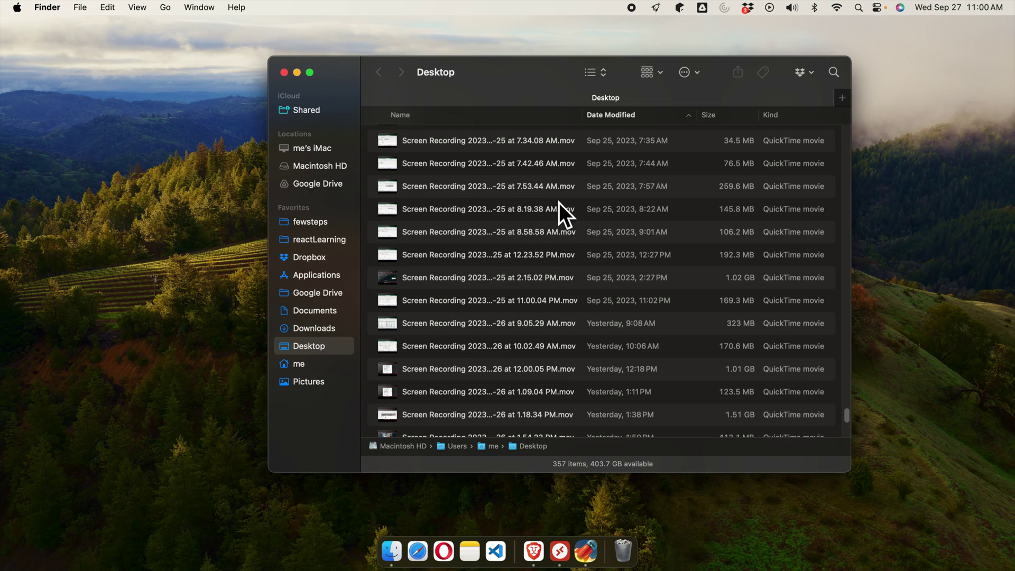
click(316, 278)
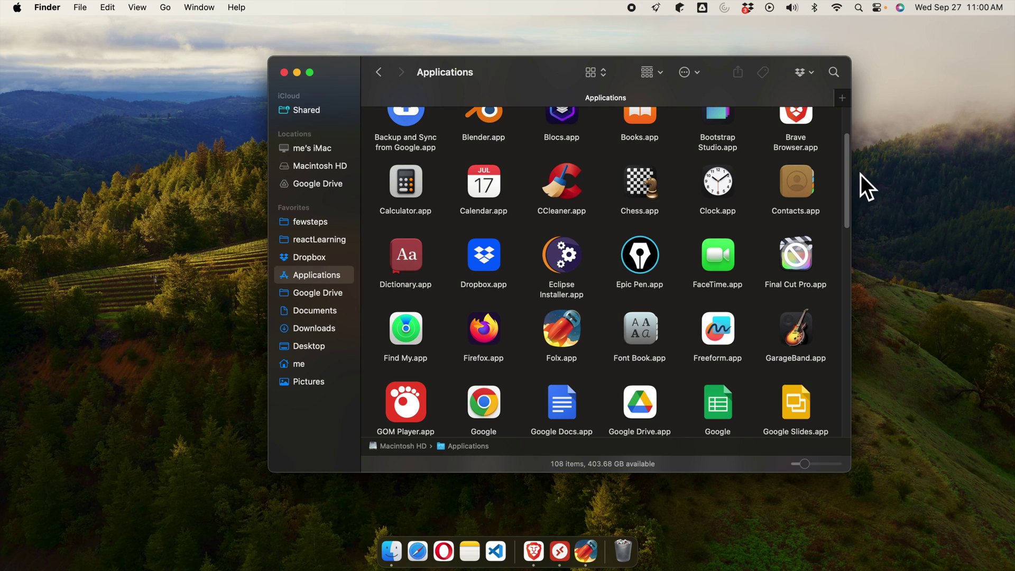
scroll(843, 153, up, 3)
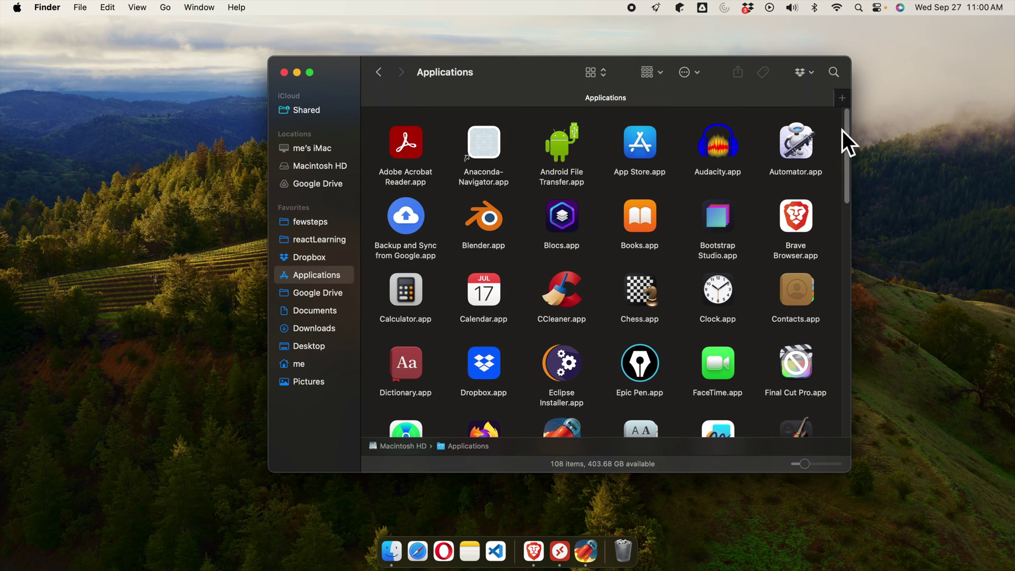
scroll(848, 153, down, 3)
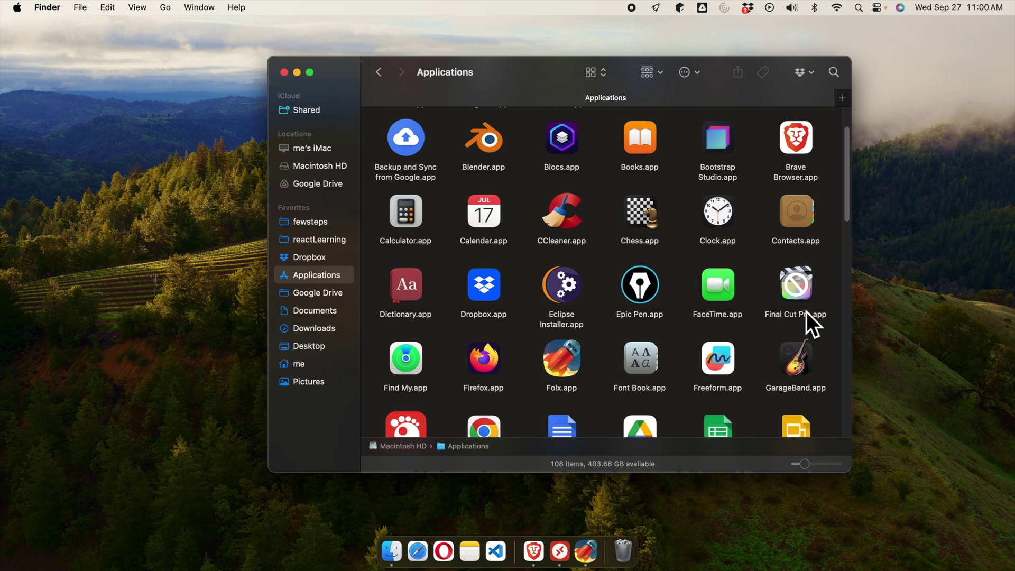
click(808, 313)
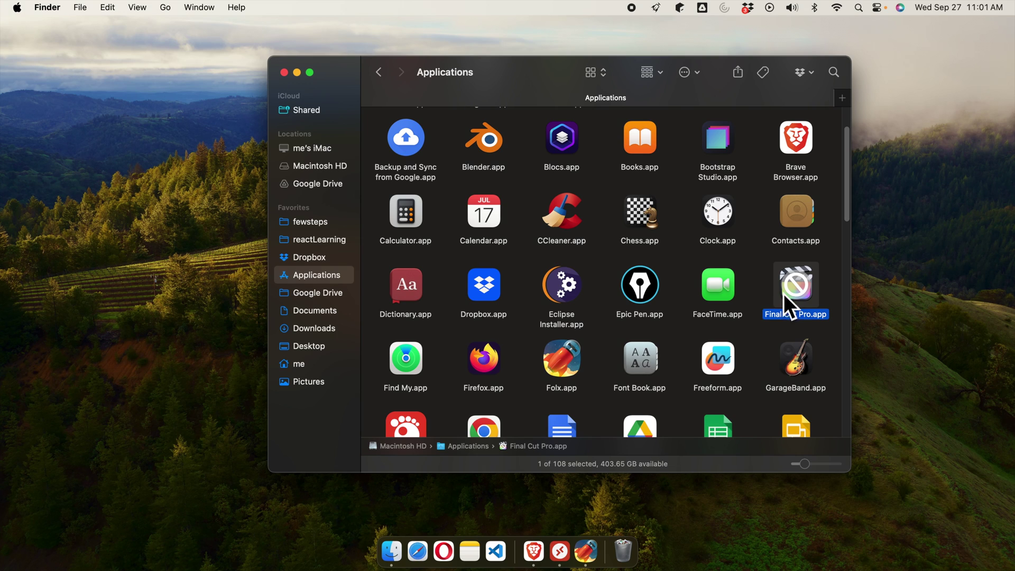
Step: Get Info on Final Cut Pro.app and highlight its installed version, 10.5
right_click(797, 283)
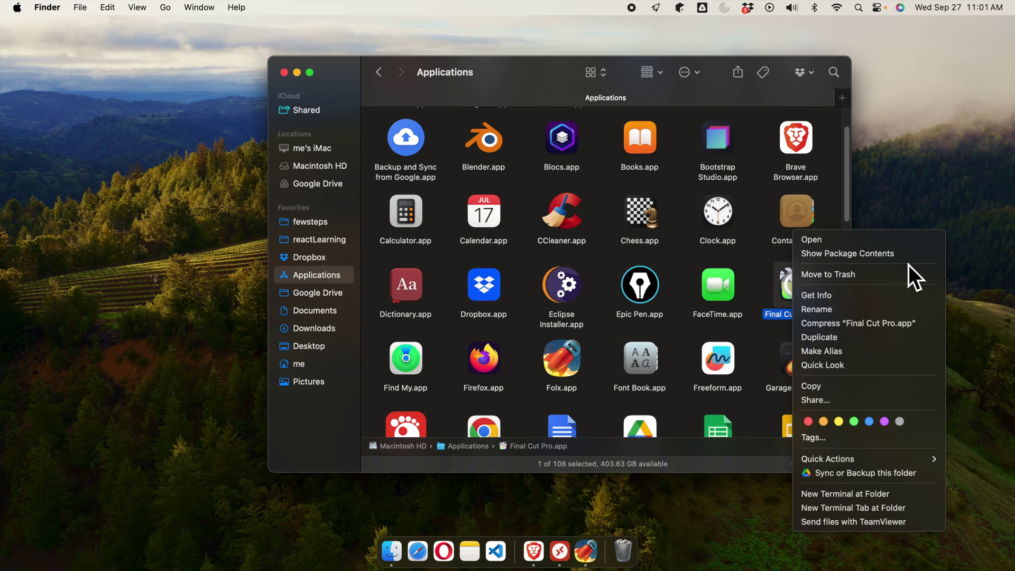
click(825, 295)
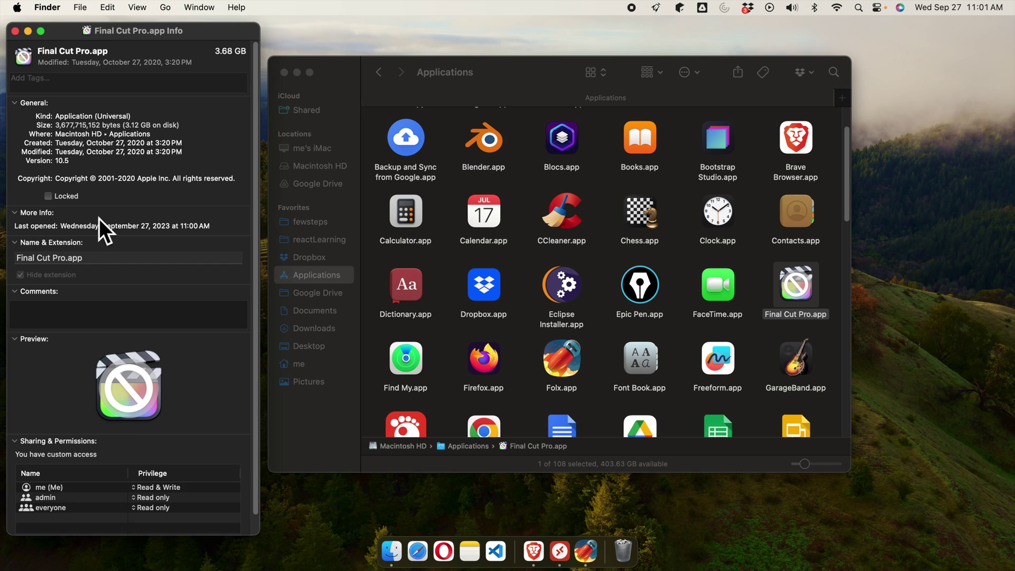
double_click(60, 161)
Step: Close the info window and cancel the macOS Sonoma incompatibility prompt
click(17, 33)
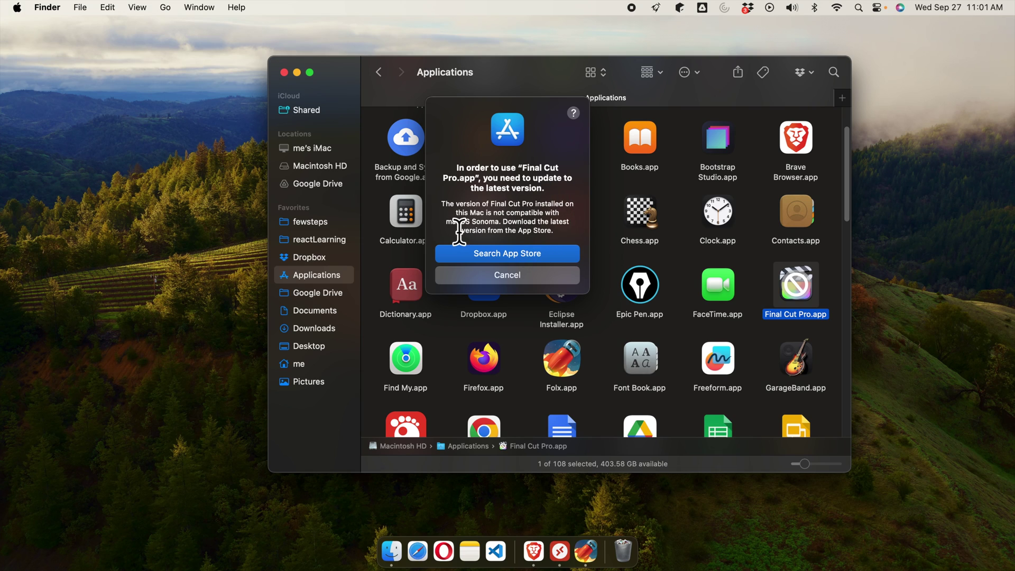
drag(452, 222, 517, 229)
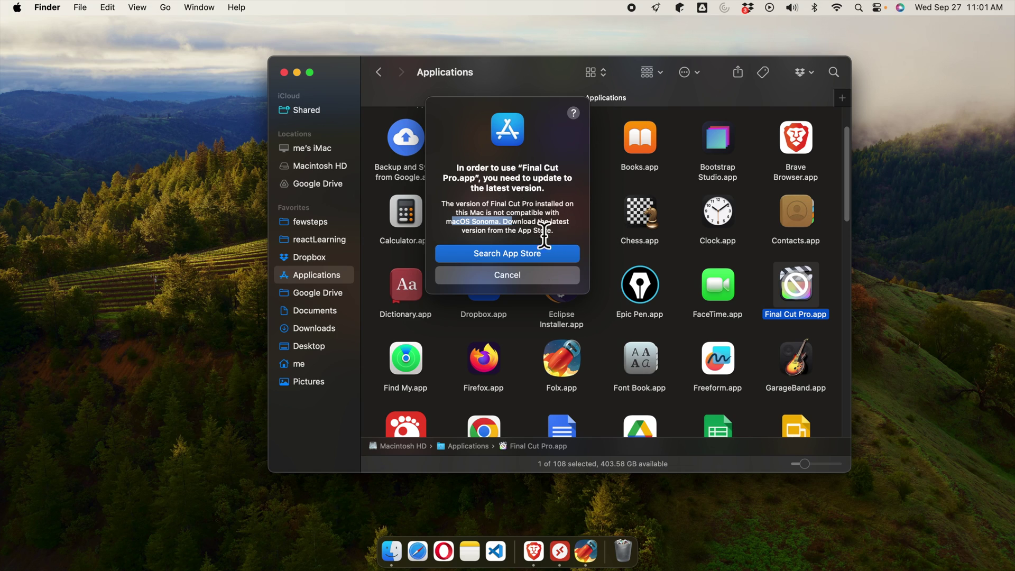
click(535, 280)
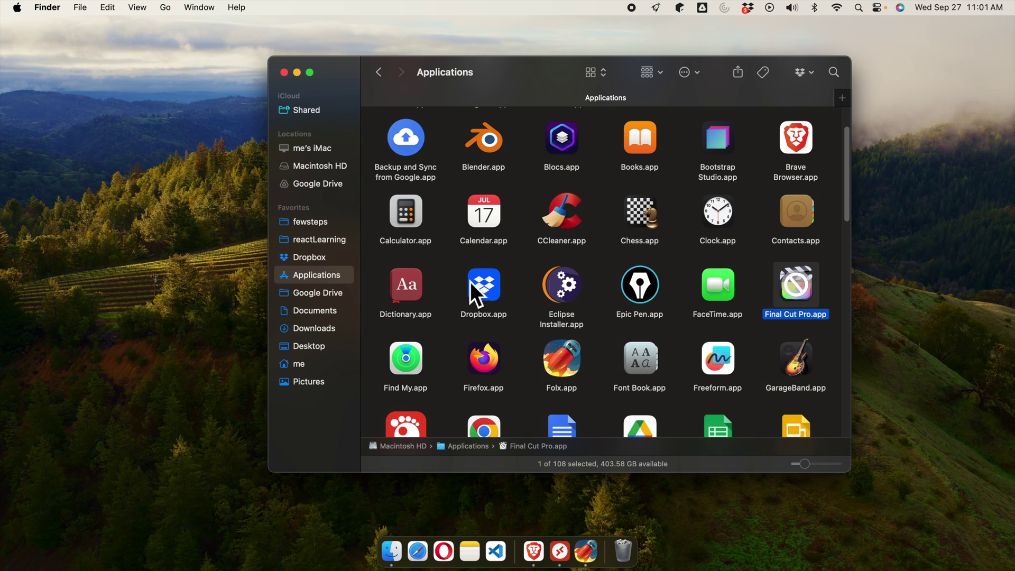
Step: Choose Show Package Contents on Final Cut Pro.app to reveal its Contents folder
right_click(799, 284)
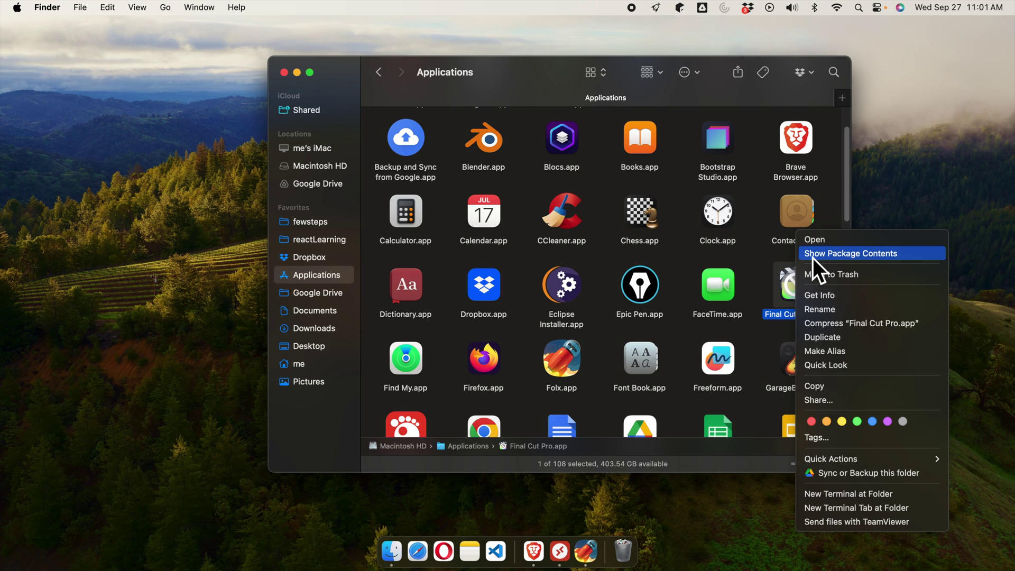
click(887, 259)
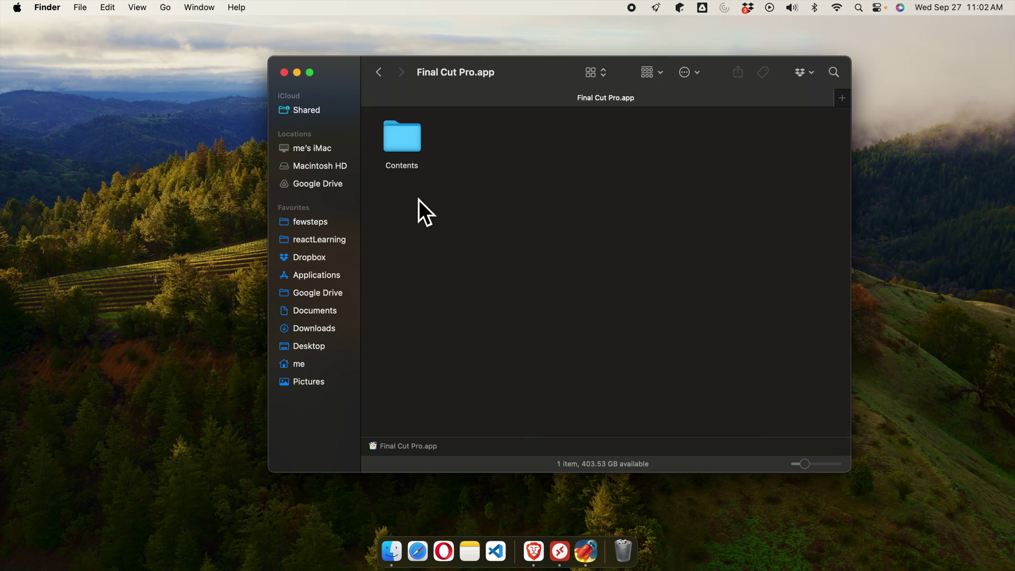
Step: Go into Contents > MacOS and select the Final Cut Pro executable
double_click(395, 138)
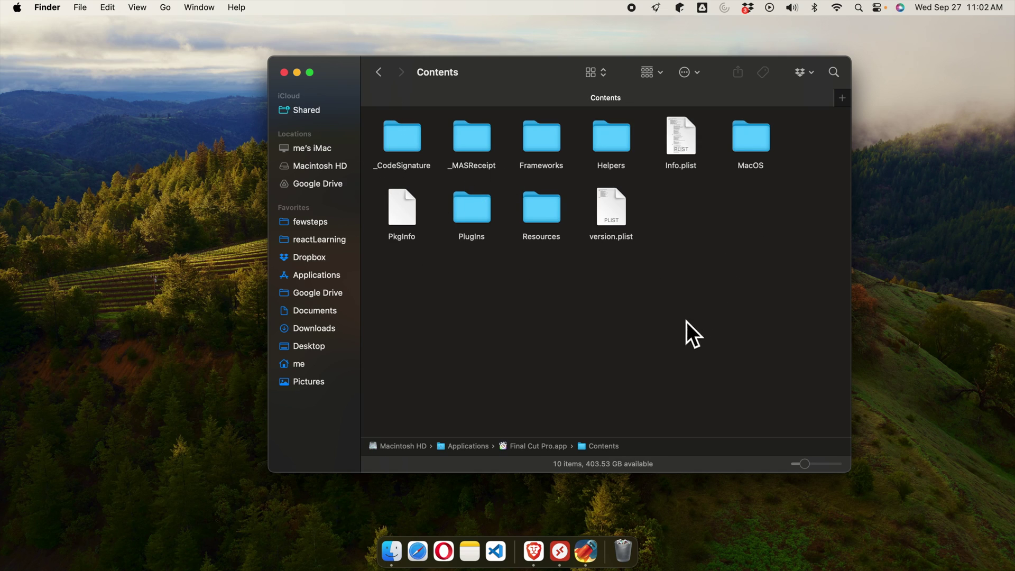
click(753, 142)
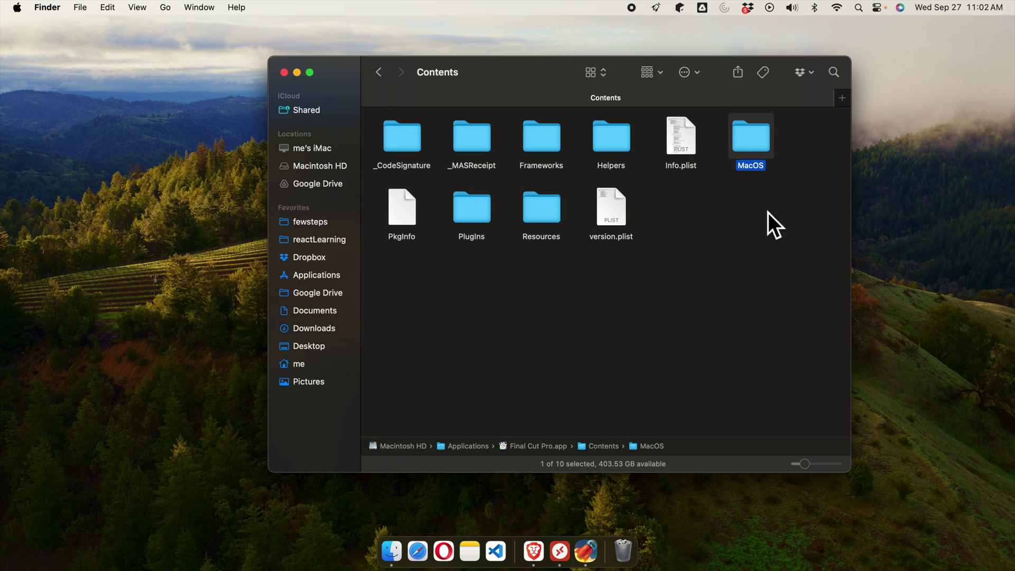
double_click(757, 143)
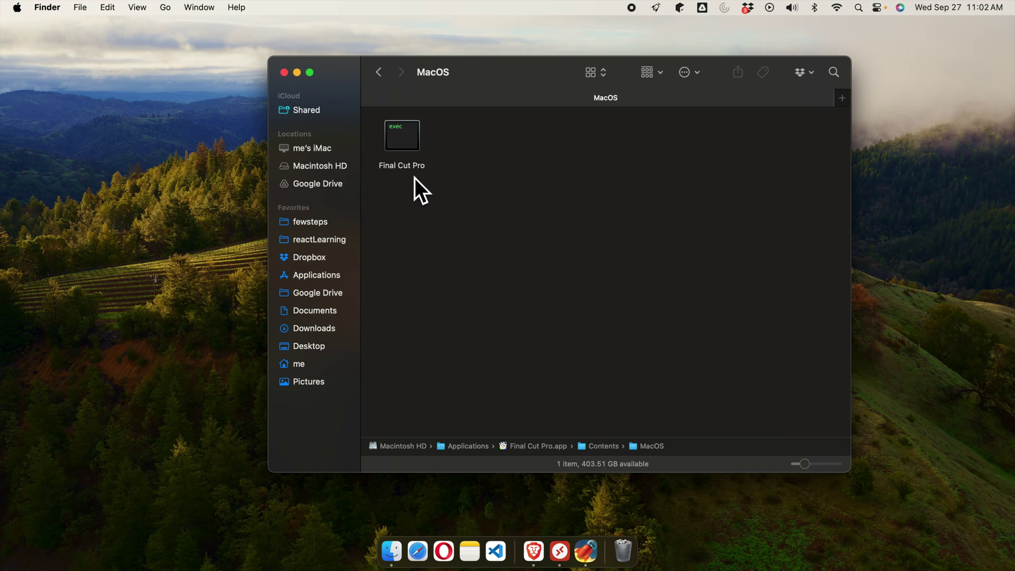
drag(497, 81, 386, 85)
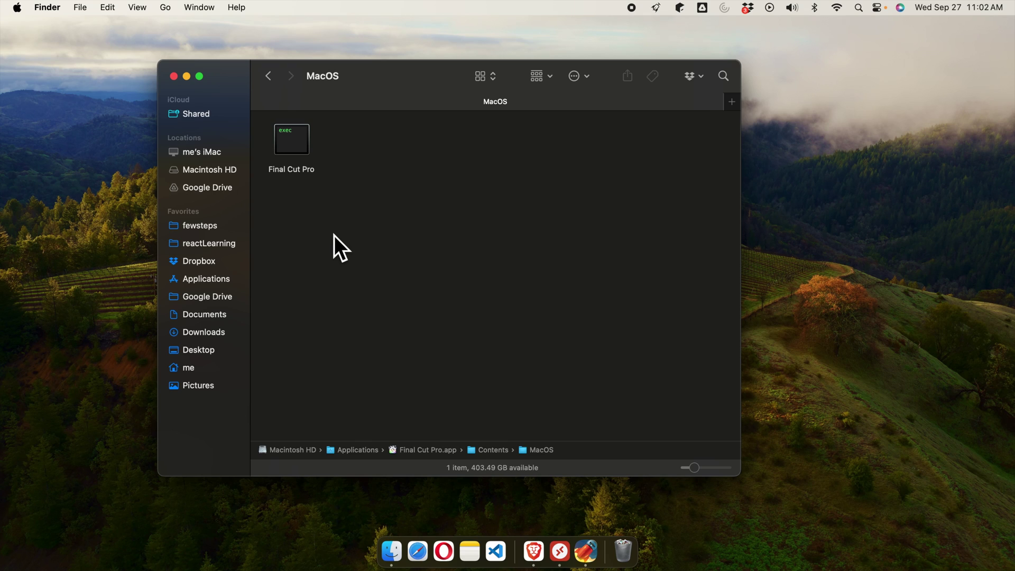
click(308, 154)
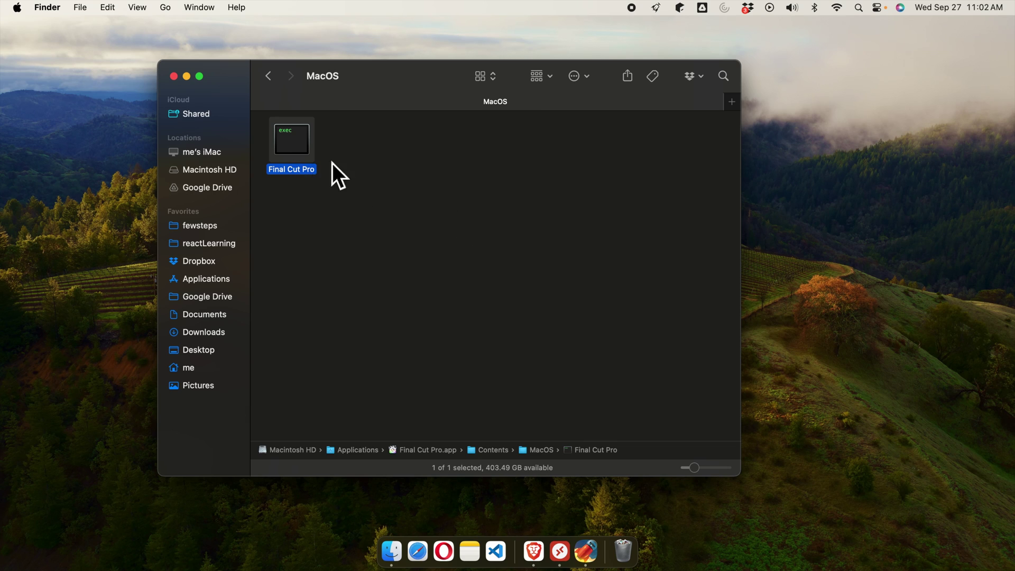
Step: Run the Final Cut Pro executable in Terminal and ignore the resulting crash alert
double_click(296, 149)
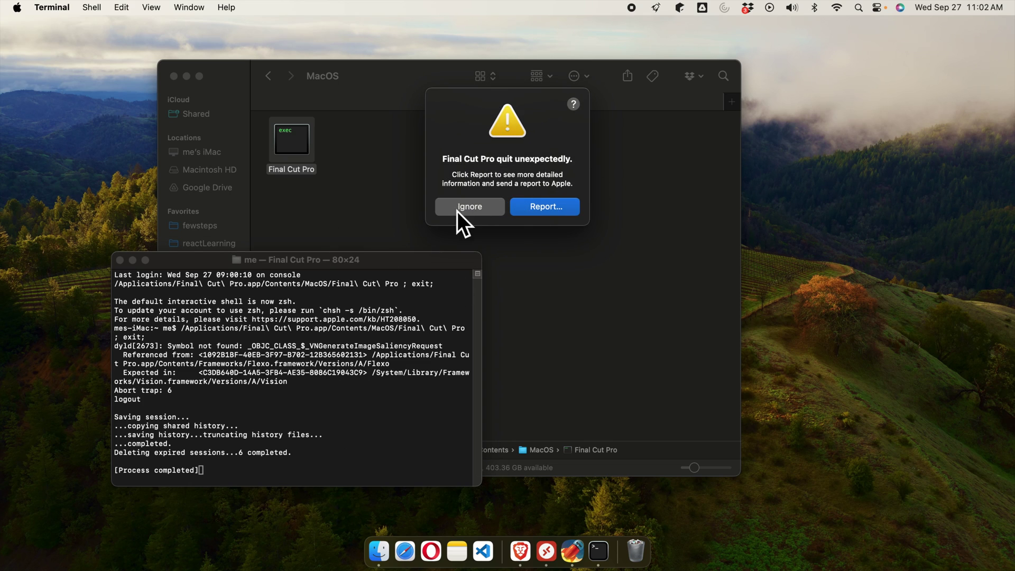
click(478, 213)
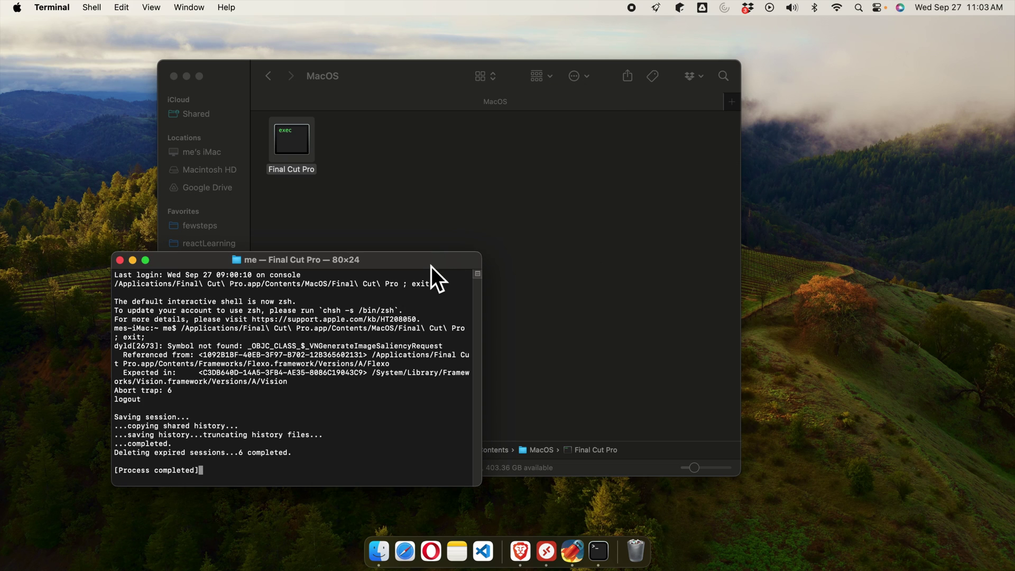
drag(430, 266, 402, 235)
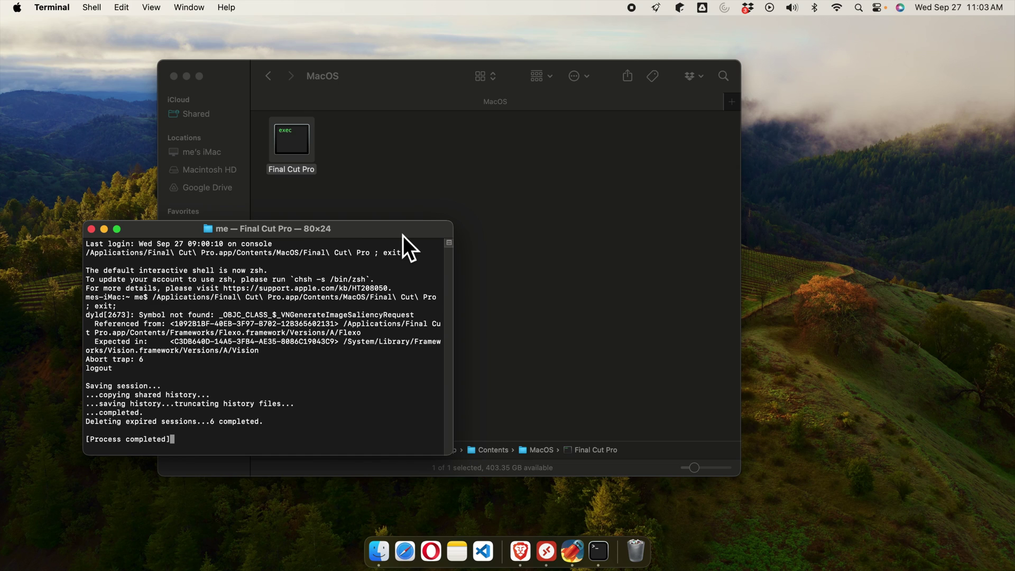
Step: Close the finished Terminal window and run the Final Cut Pro executable again
click(92, 229)
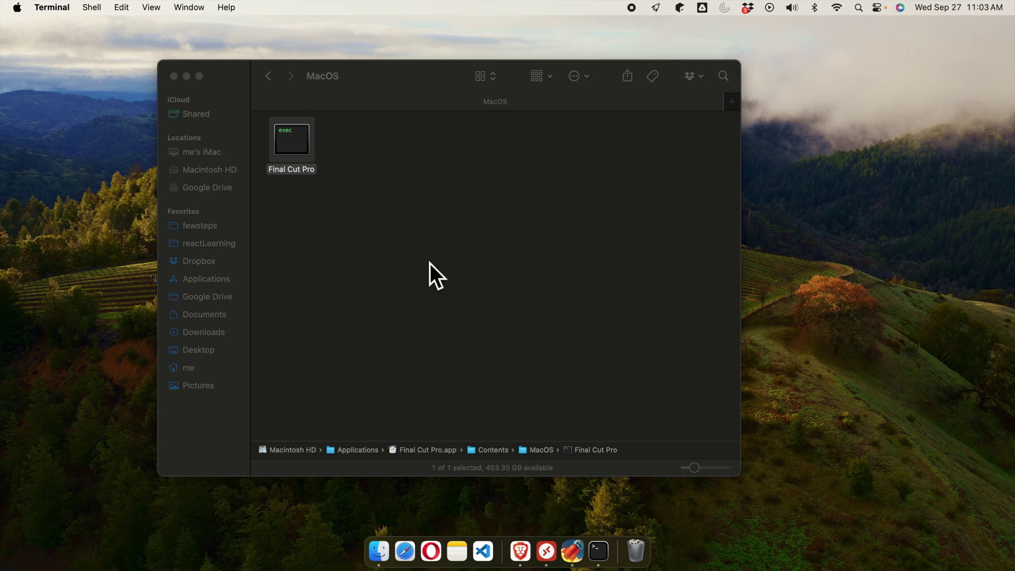
double_click(299, 162)
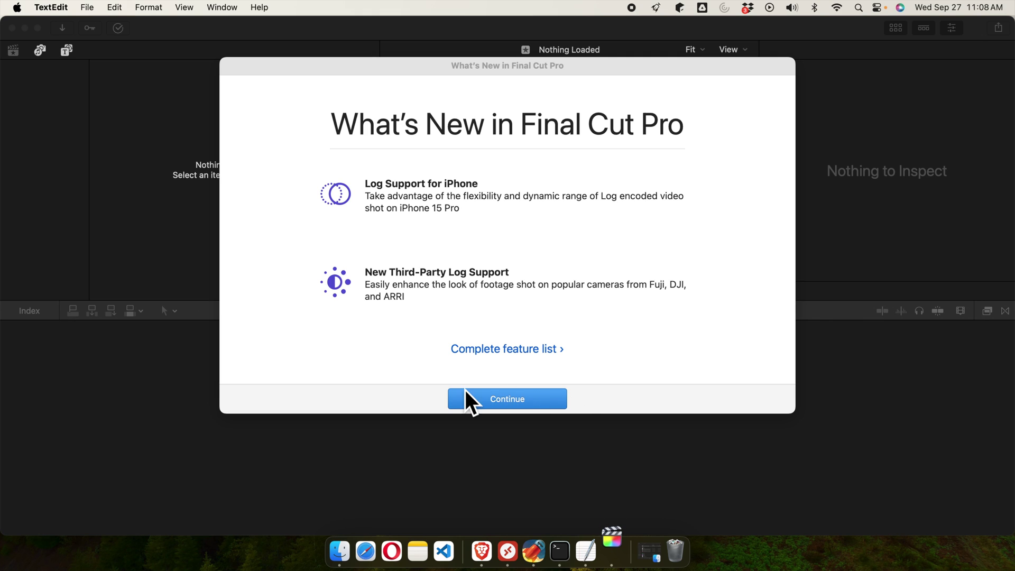
Step: Continue past the What's New in Final Cut Pro screen
click(524, 398)
click(524, 398)
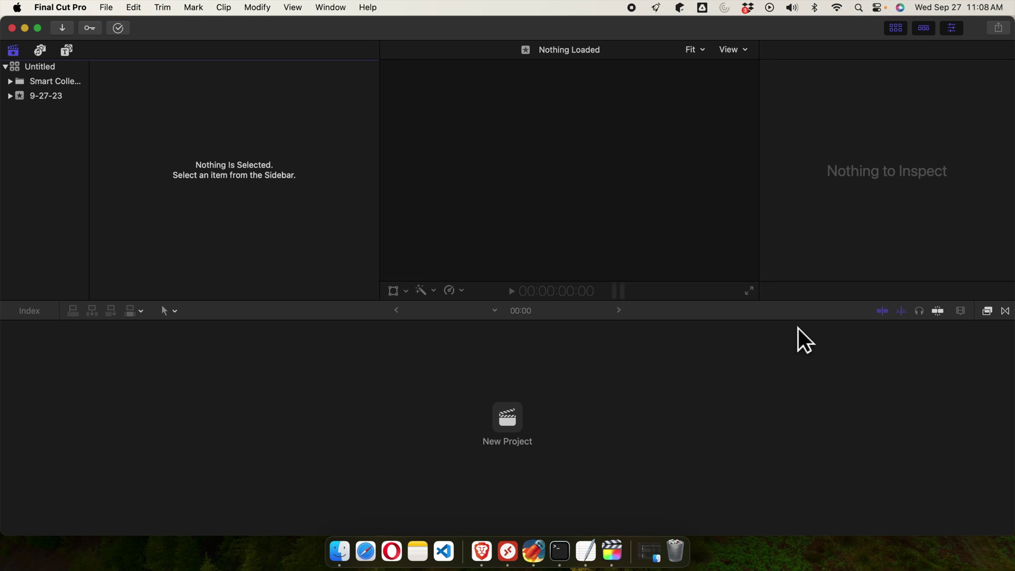